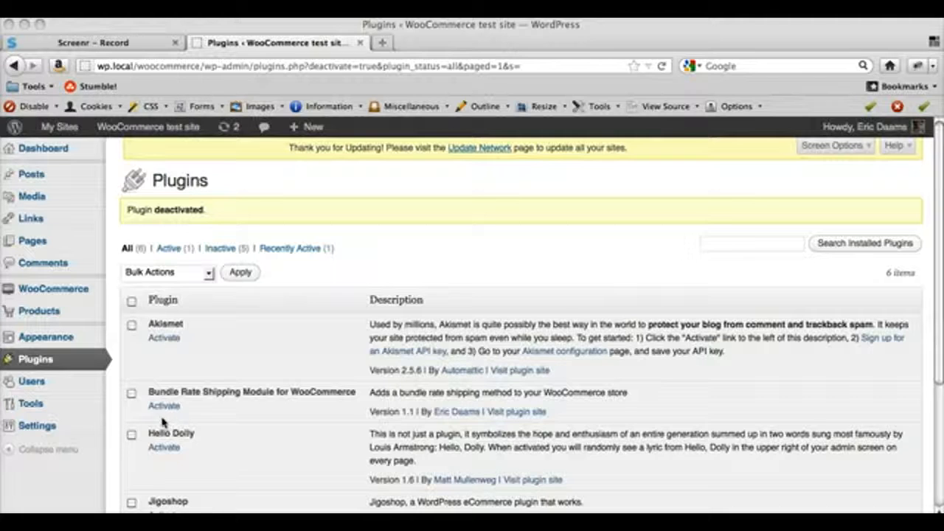
- Activate the Bundle Rate Shipping Module for WooCommerce plugin and open the WooCommerce shipping settings
left_click(163, 406)
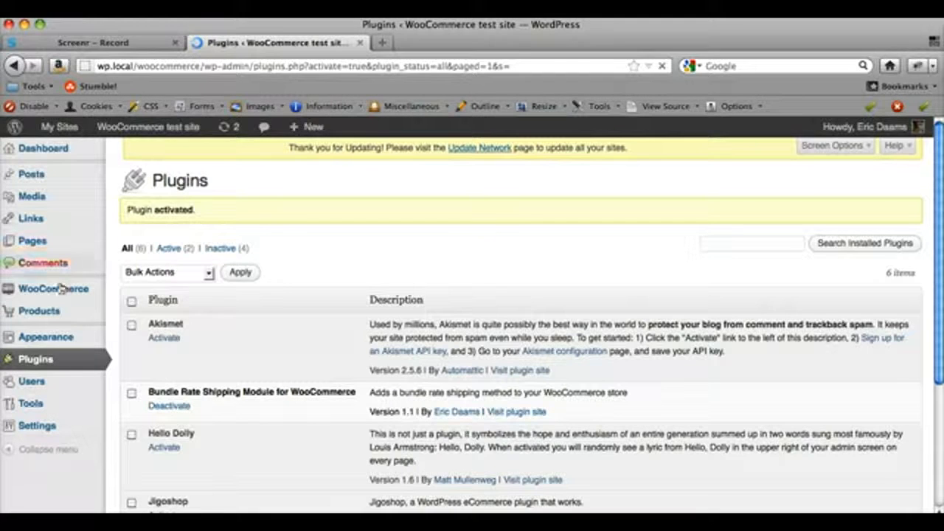
mouse_move(65, 289)
left_click(121, 294)
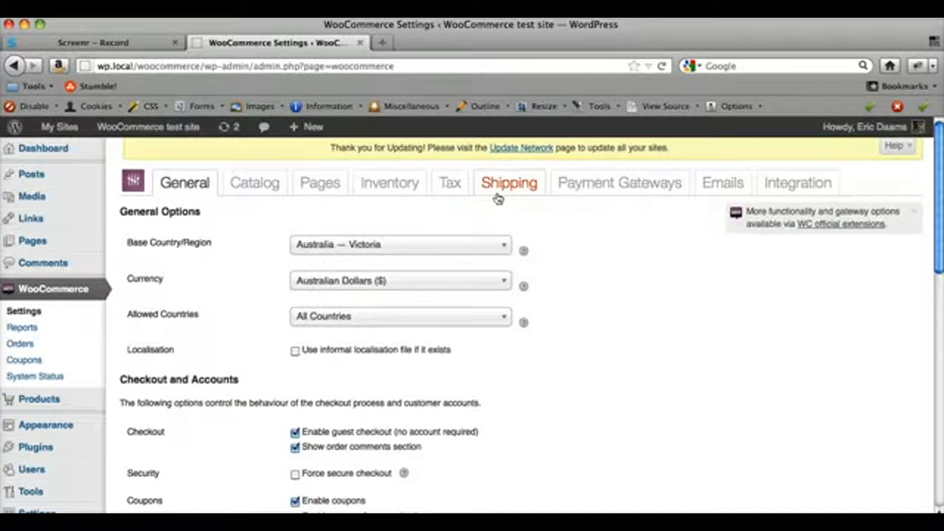
left_click(498, 197)
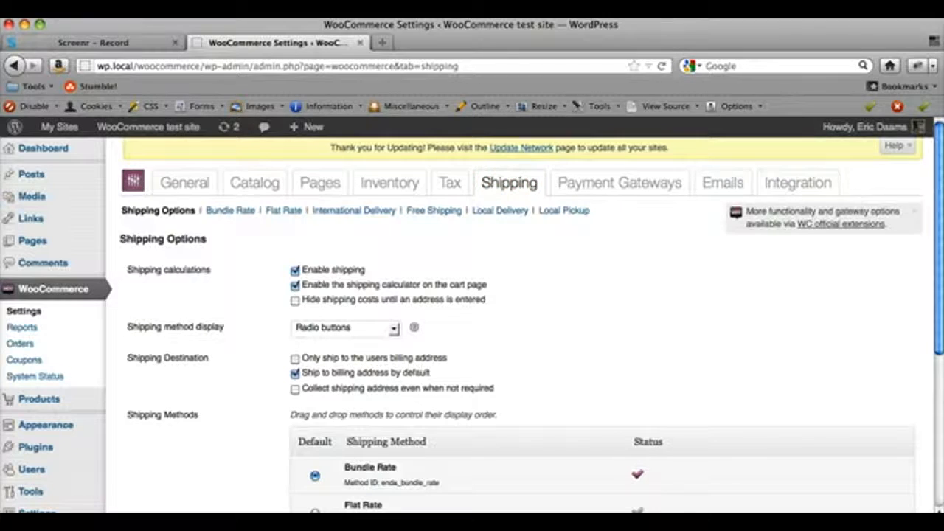
- Look over the available shipping methods and open the Bundle Rate settings
scroll(938, 199, "down", 1)
scroll(420, 137, "down", 4)
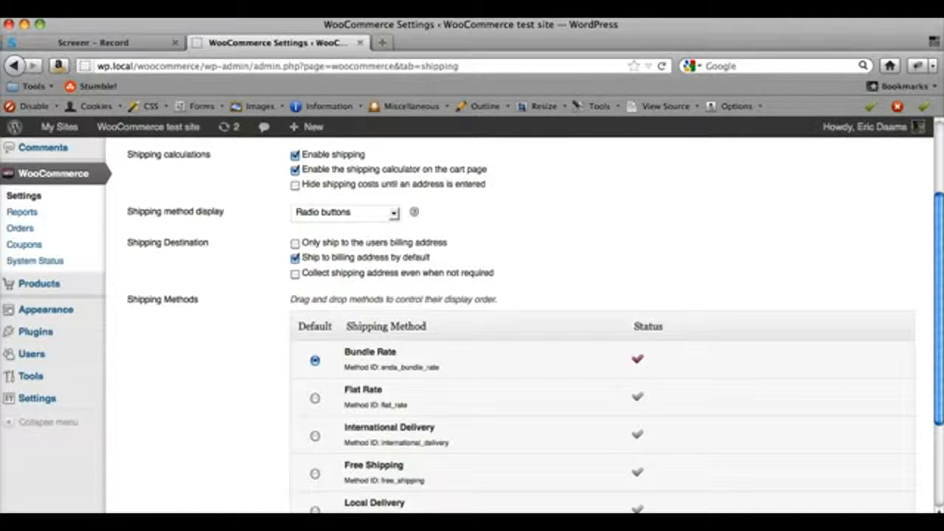
scroll(936, 310, "up", 4)
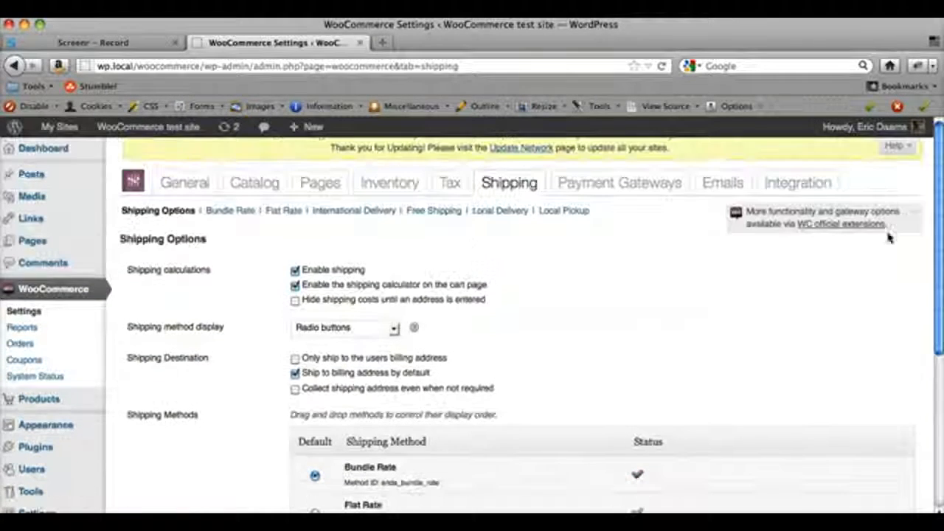
left_click(230, 212)
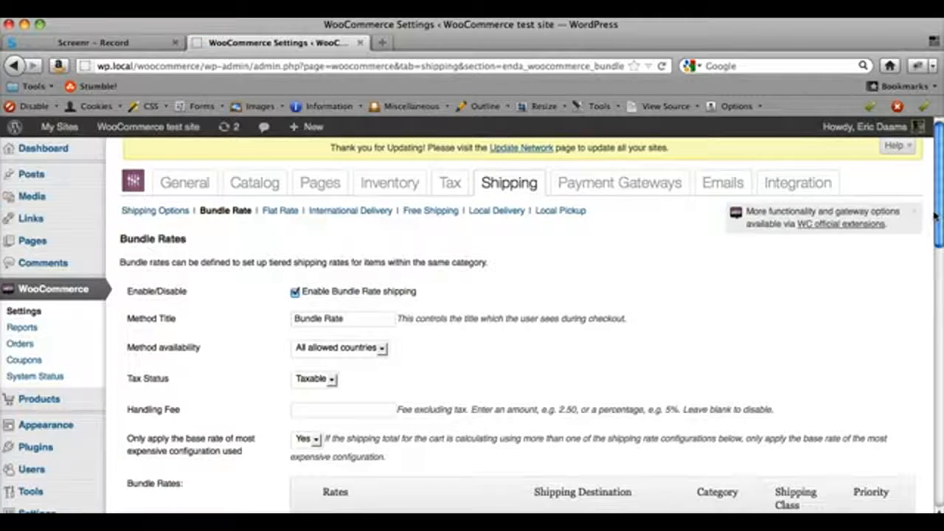
- Examine the Bundle Rate options and the existing rate configurations for books and DVDs, including their destinations and per-product costs
left_click_drag(934, 215, 941, 252)
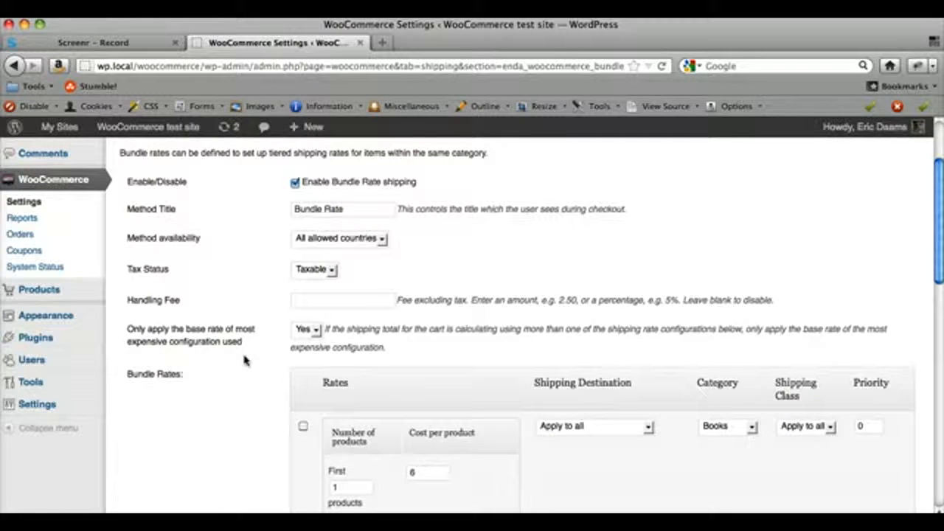
left_click_drag(939, 242, 938, 296)
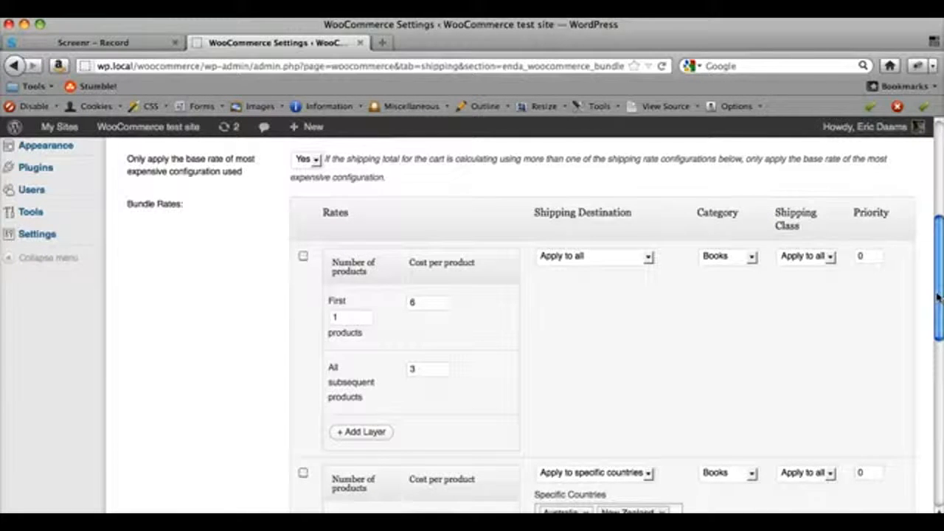
left_click_drag(938, 297, 938, 315)
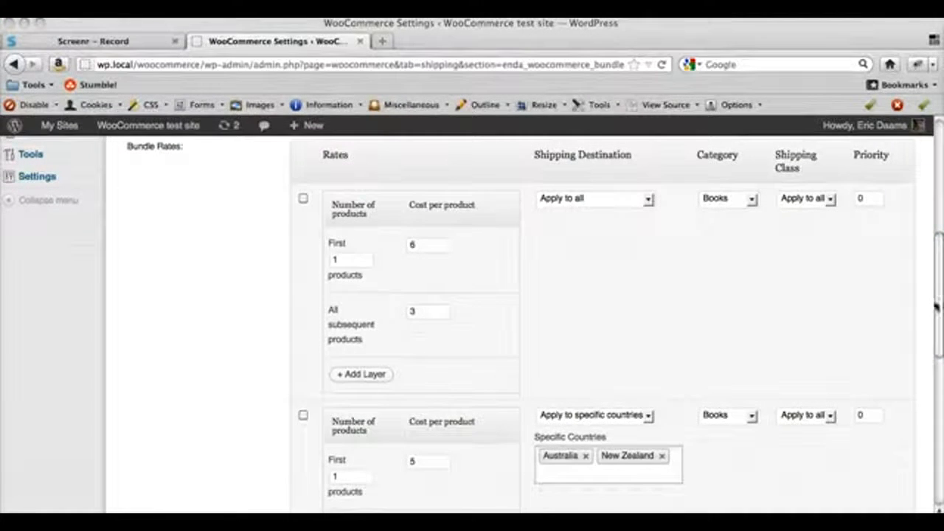
left_click(931, 296)
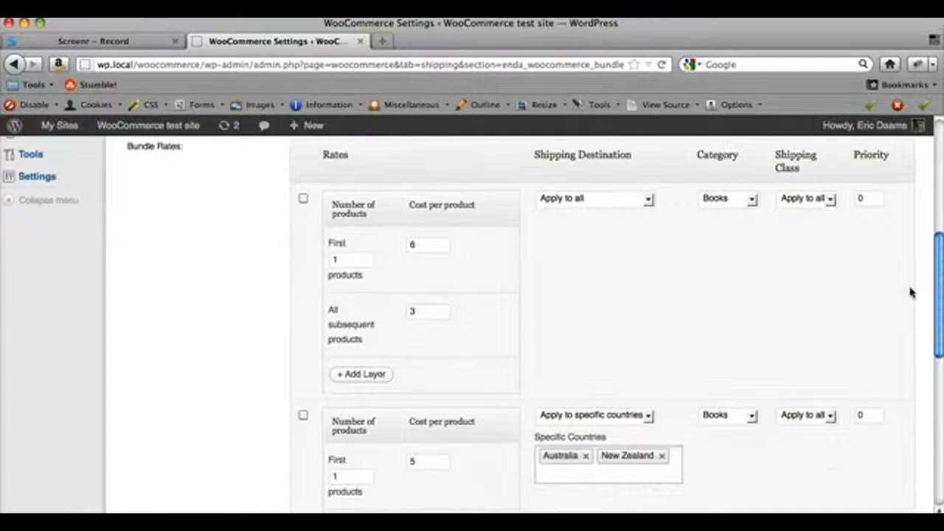
mouse_move(937, 294)
left_mouse_down()
mouse_move(938, 341)
mouse_move(939, 296)
left_mouse_up()
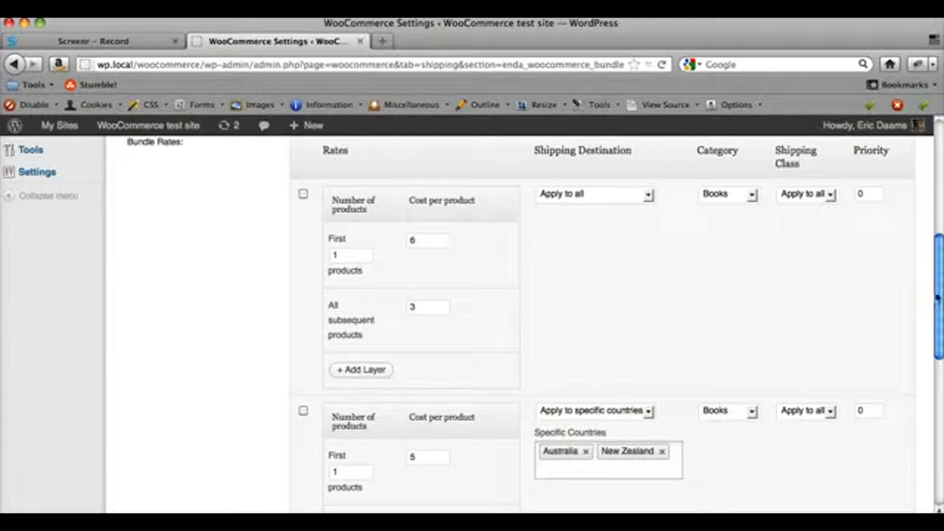
left_click_drag(937, 298, 940, 368)
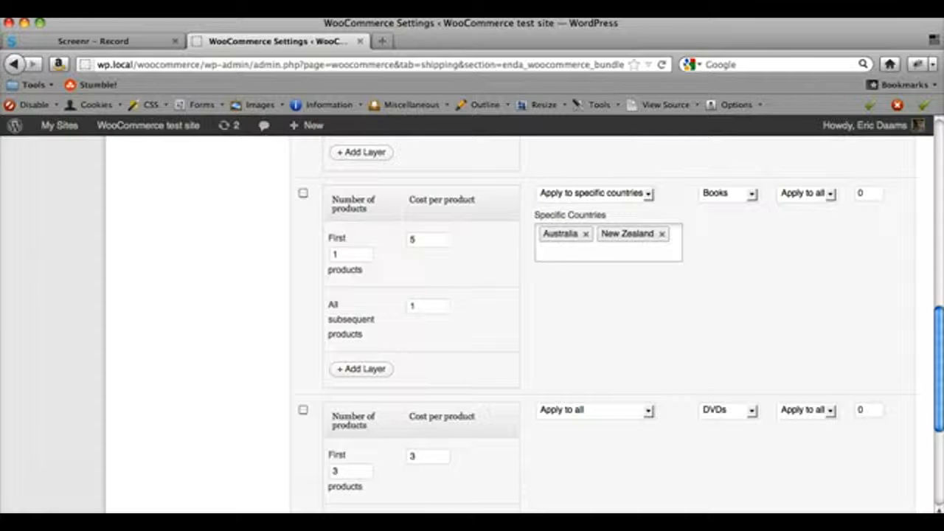
left_click_drag(940, 353, 940, 298)
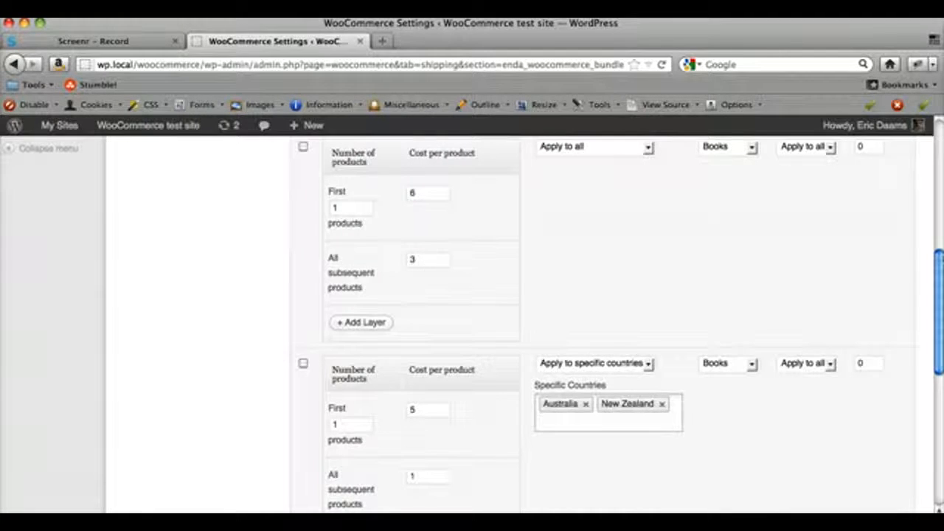
scroll(619, 321, "down", 5)
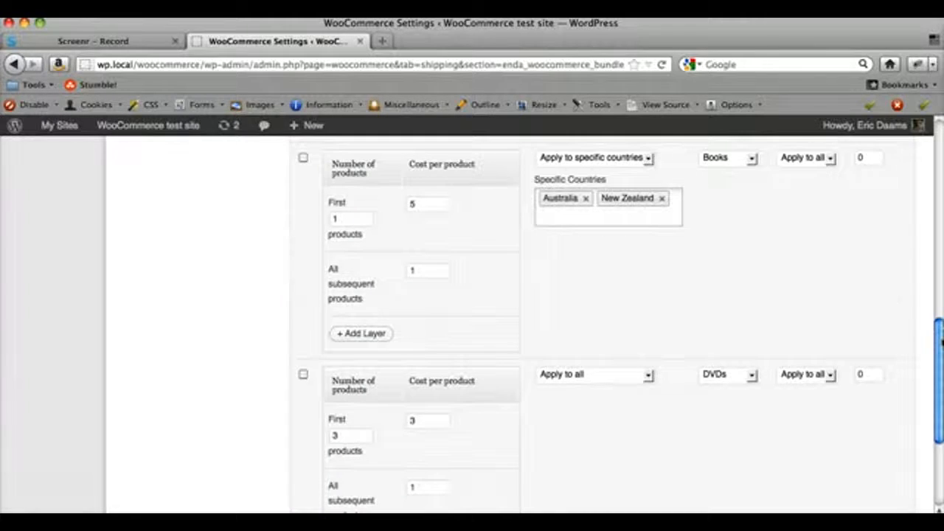
scroll(941, 340, "down", 1)
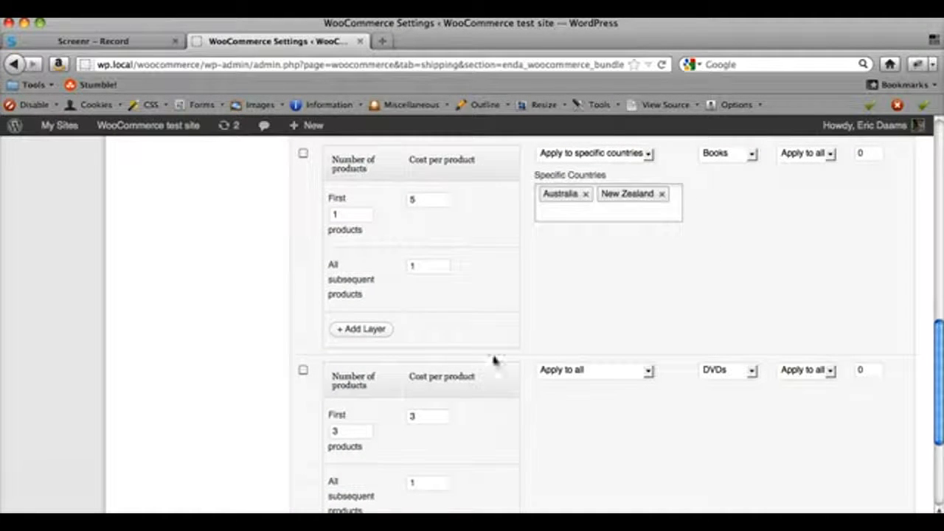
left_click_drag(939, 396, 939, 306)
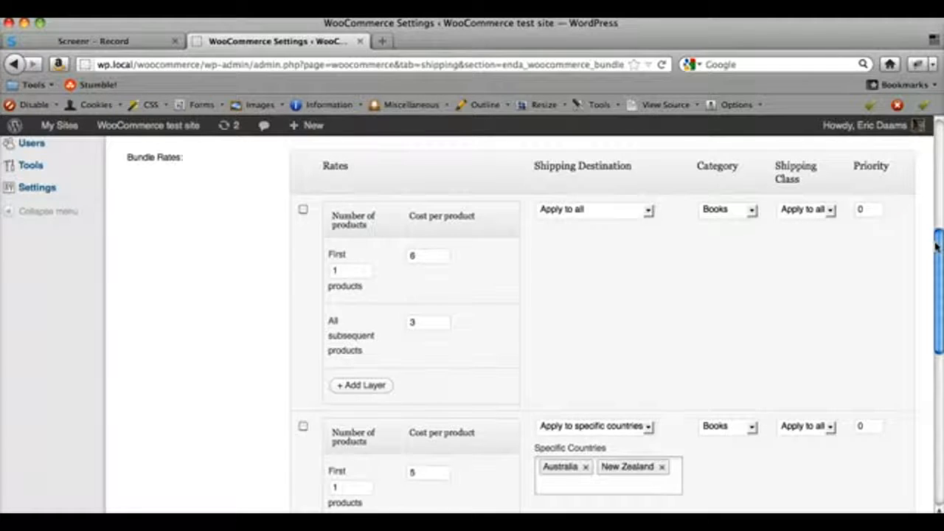
- Add a new bundle rate configuration and set its category to DVDs
left_click_drag(937, 247, 938, 384)
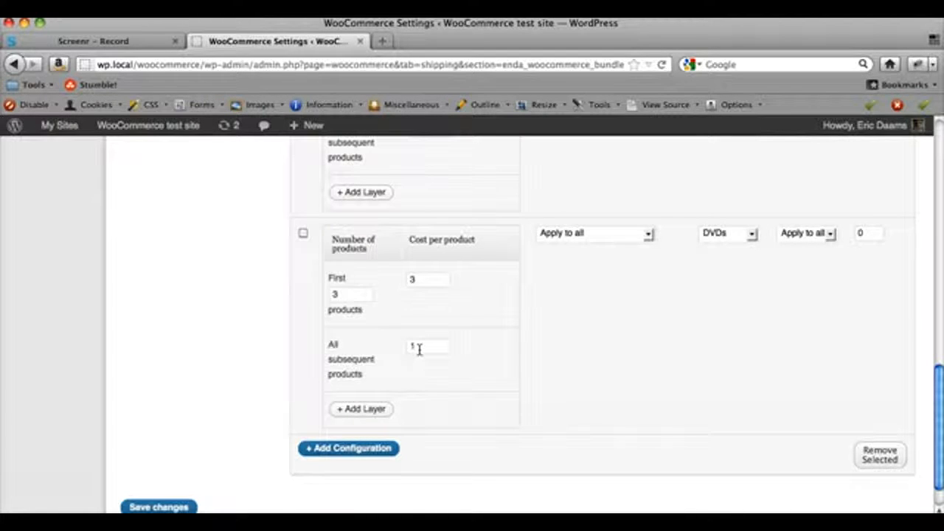
left_click(351, 456)
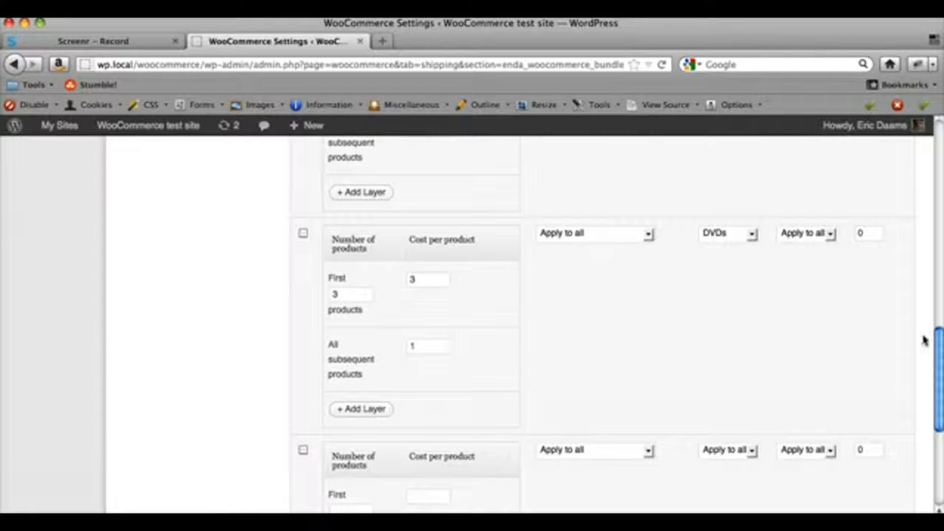
left_click_drag(939, 360, 939, 404)
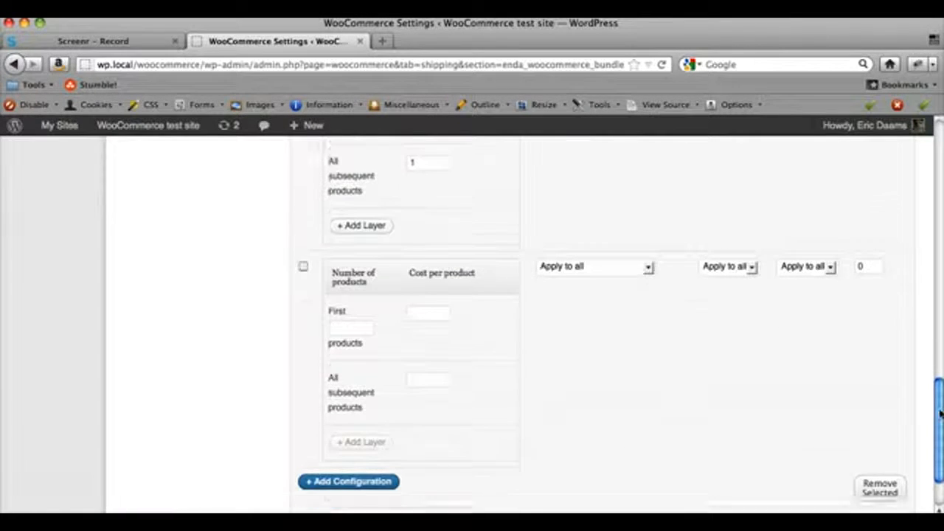
left_click(733, 257)
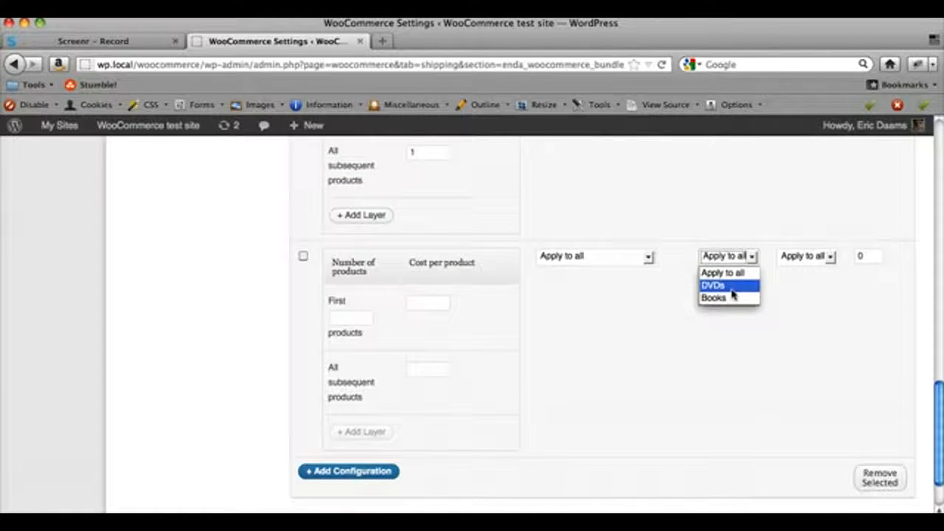
left_click(732, 291)
- Limit the new DVDs configuration's shipping destination to specific countries, Australia and New Zealand
left_click(601, 260)
left_click(602, 286)
left_click(583, 297)
type("a")
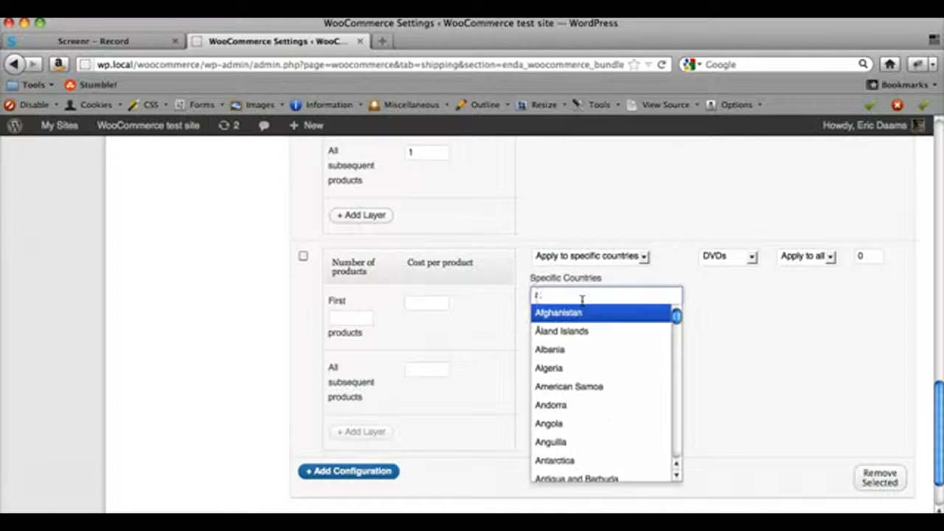
type("ust")
left_click(570, 314)
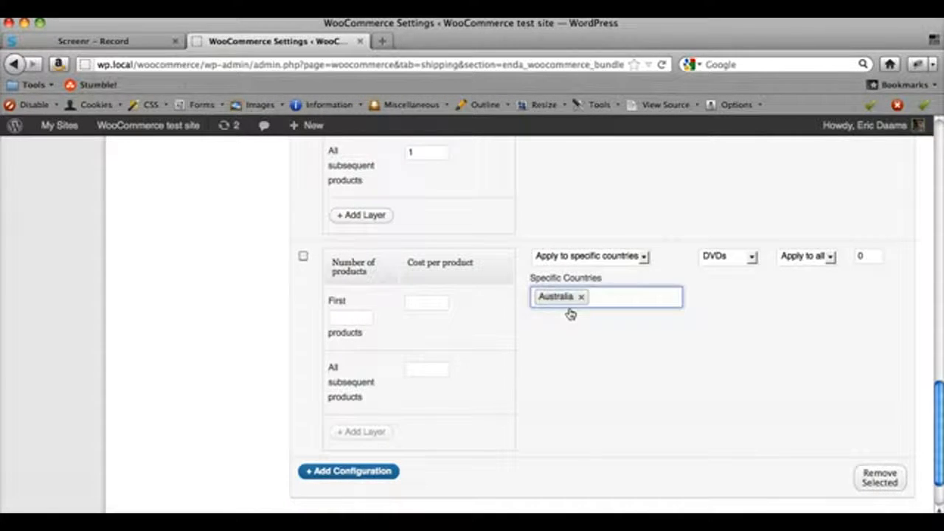
left_click(600, 295)
type("new")
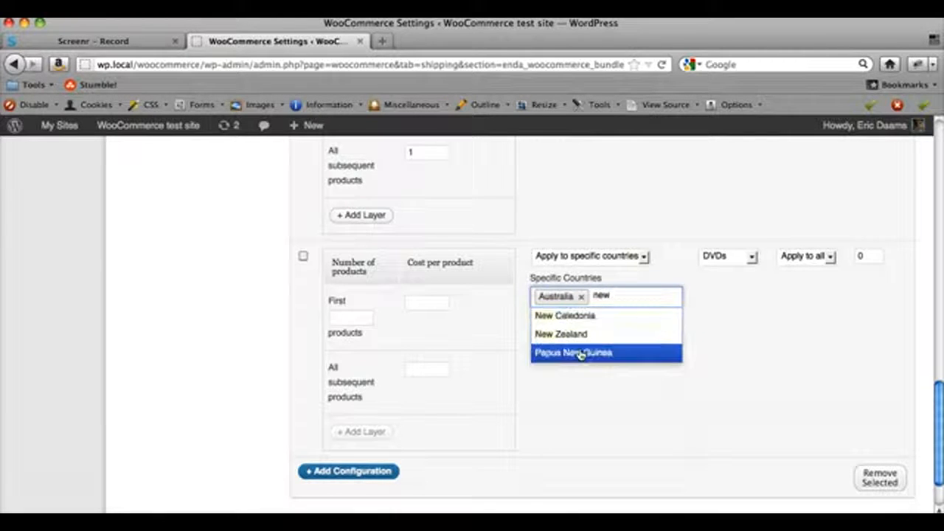
left_click(580, 335)
- Set the new DVDs configuration to cost 3 for the first 1 product and 1 for each subsequent product
left_click(358, 320)
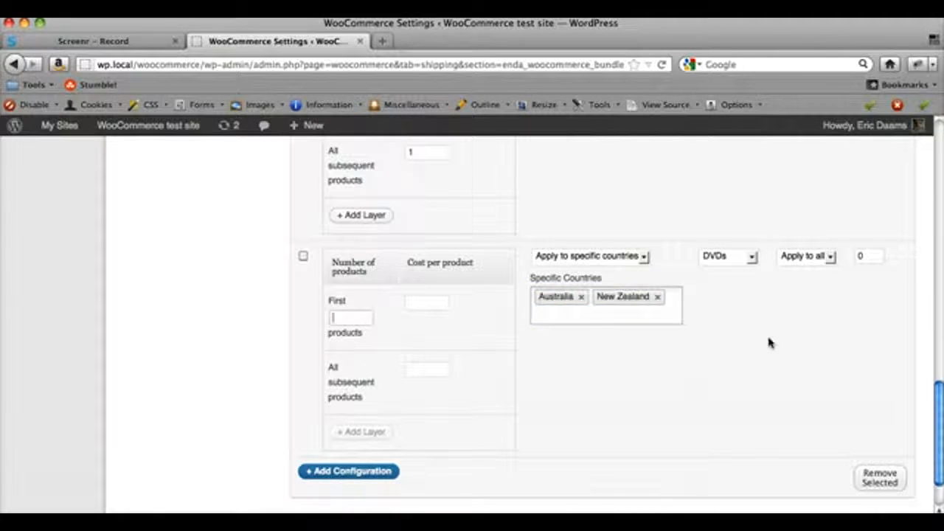
scroll(937, 413, "up", 2)
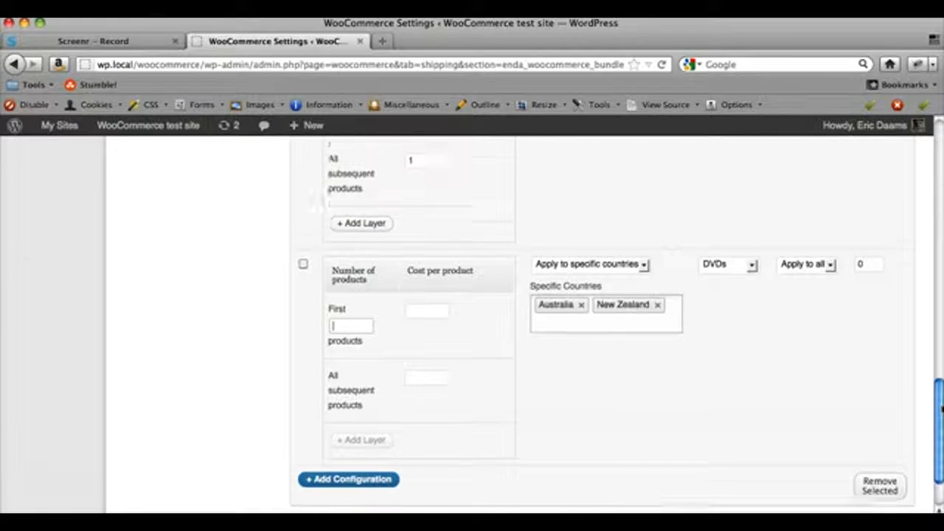
type("1")
key("Tab")
type("3")
key("Tab")
left_click(680, 419)
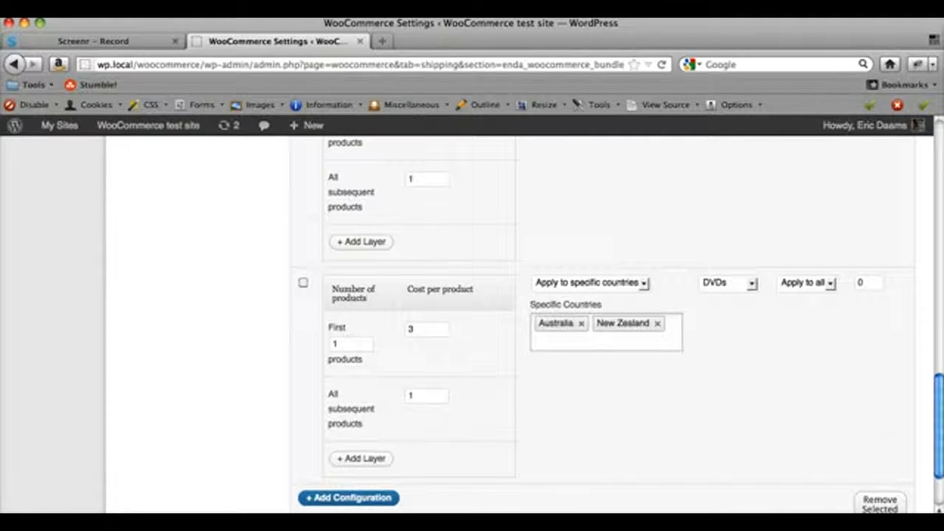
- Add a rate layer to the new DVDs configuration for products 2 to 5 at cost 1, and set subsequent products to 0
scroll(942, 441, "up", 5)
scroll(942, 441, "down", 6)
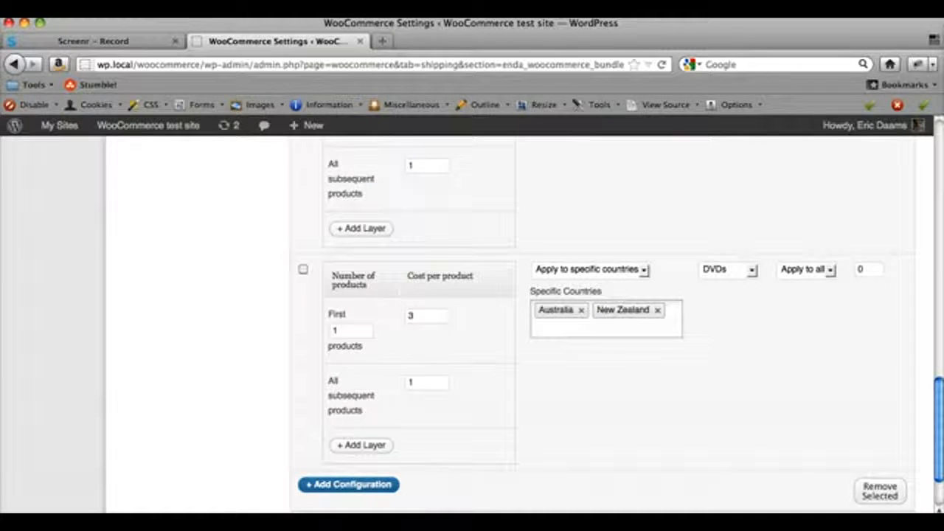
left_click(362, 445)
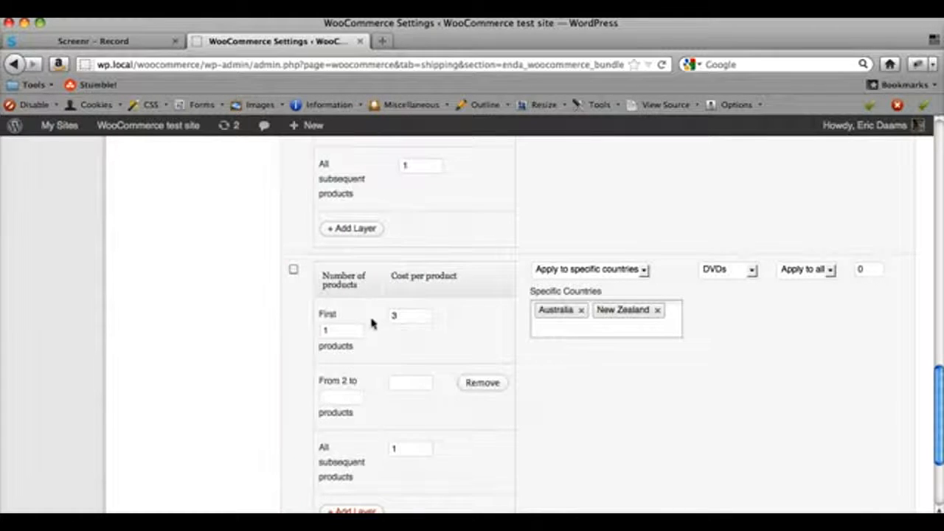
left_click(330, 399)
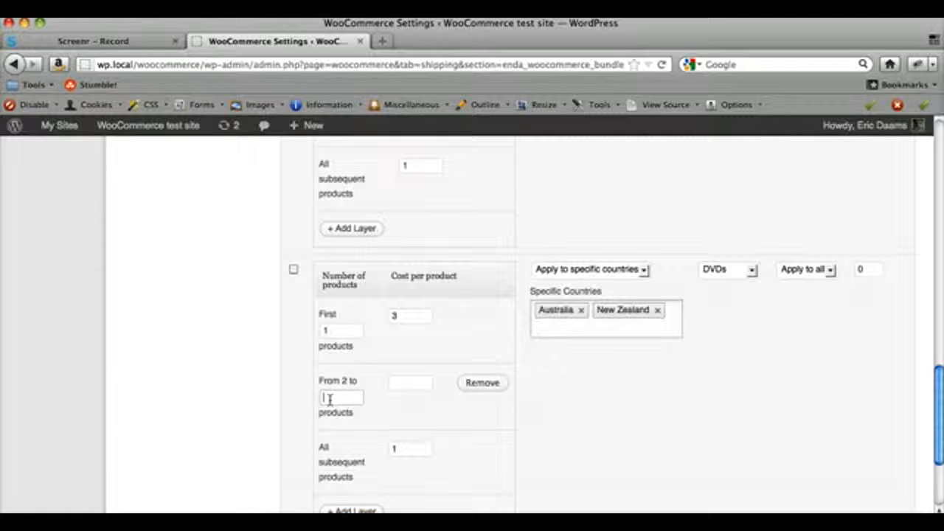
type("5")
key("Tab")
type("1")
left_click_drag(413, 451, 379, 453)
type("0")
left_click(666, 424)
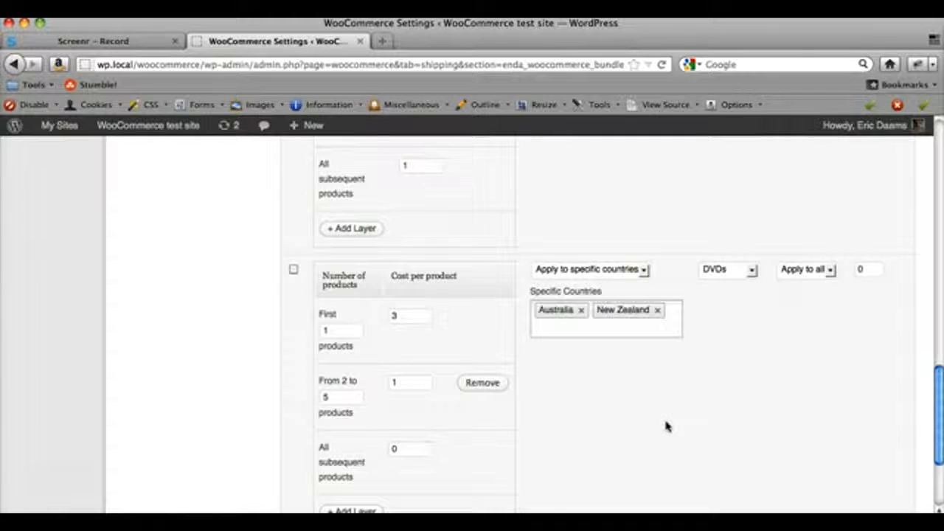
- Save the Bundle Rate settings and return to the list of rate configurations
scroll(666, 426, "down", 3)
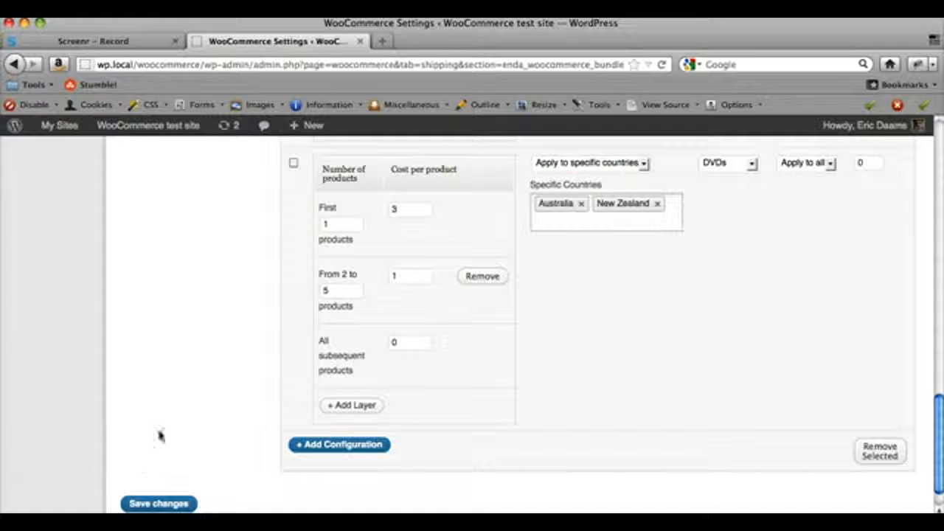
left_click(151, 507)
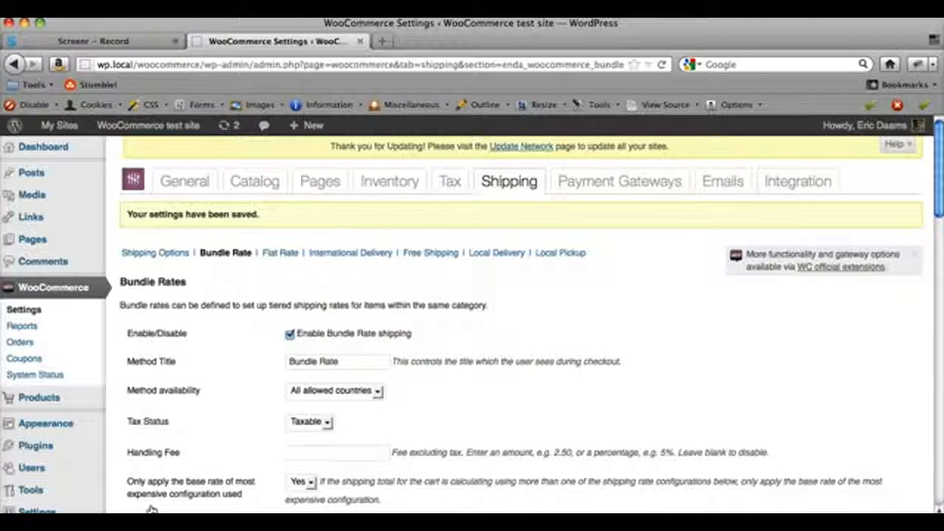
left_click_drag(941, 183, 941, 265)
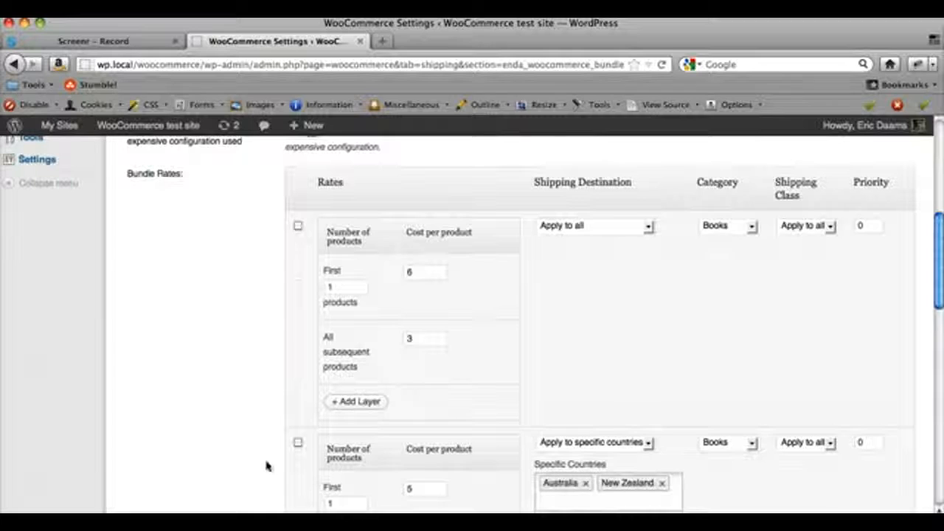